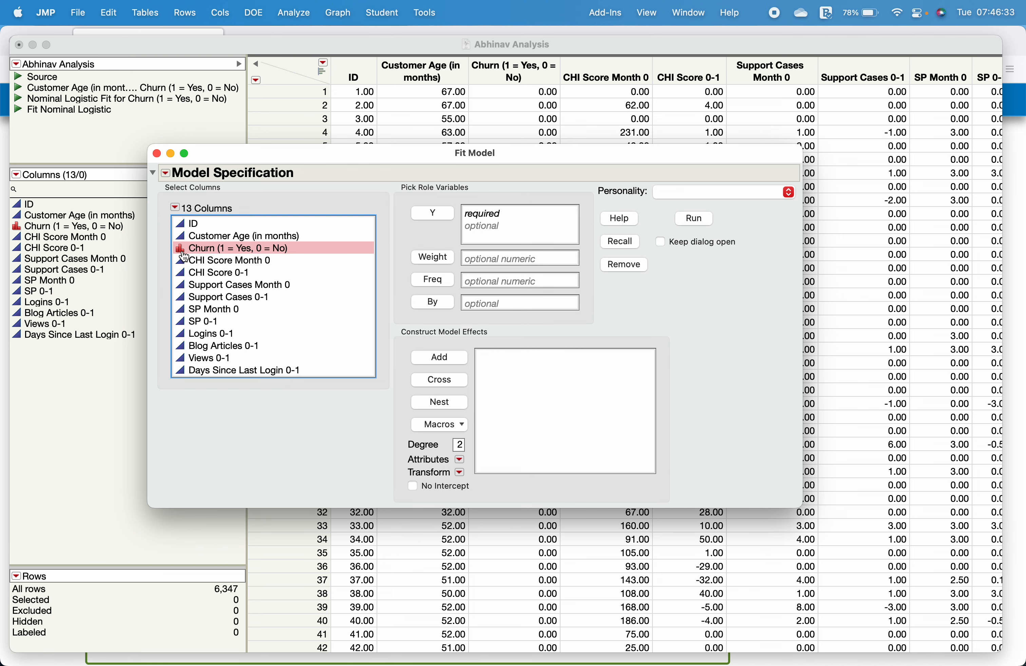
Step: Close the Fit Model dialog and set the Churn column's modeling type to Continuous
{"action": "left_click", "coordinate": [157, 153]}
{"action": "right_click", "coordinate": [41, 228]}
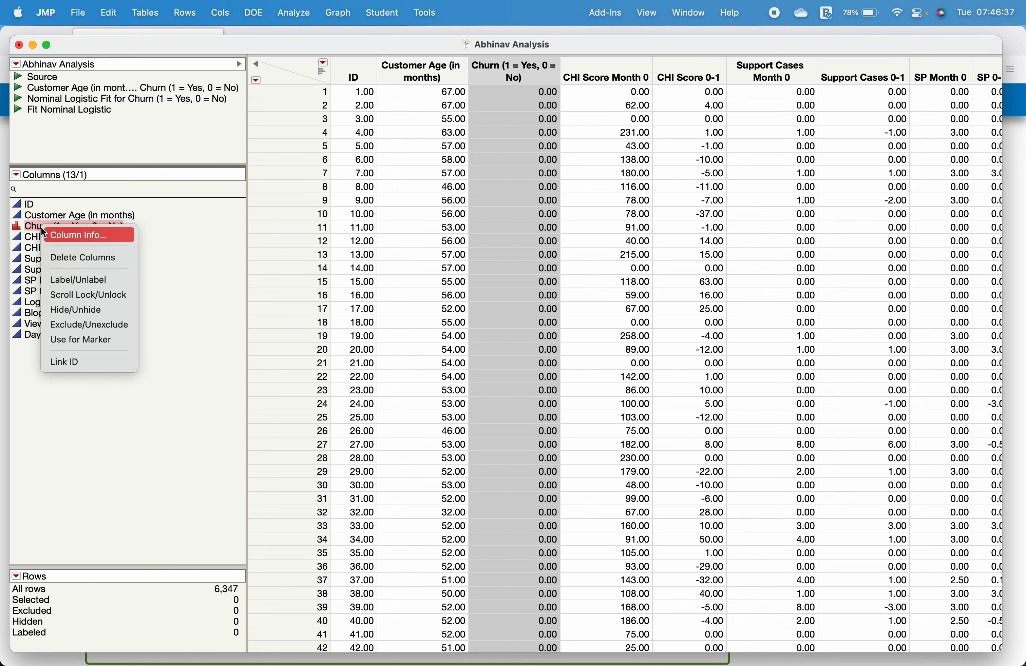
{"action": "left_click", "coordinate": [61, 236]}
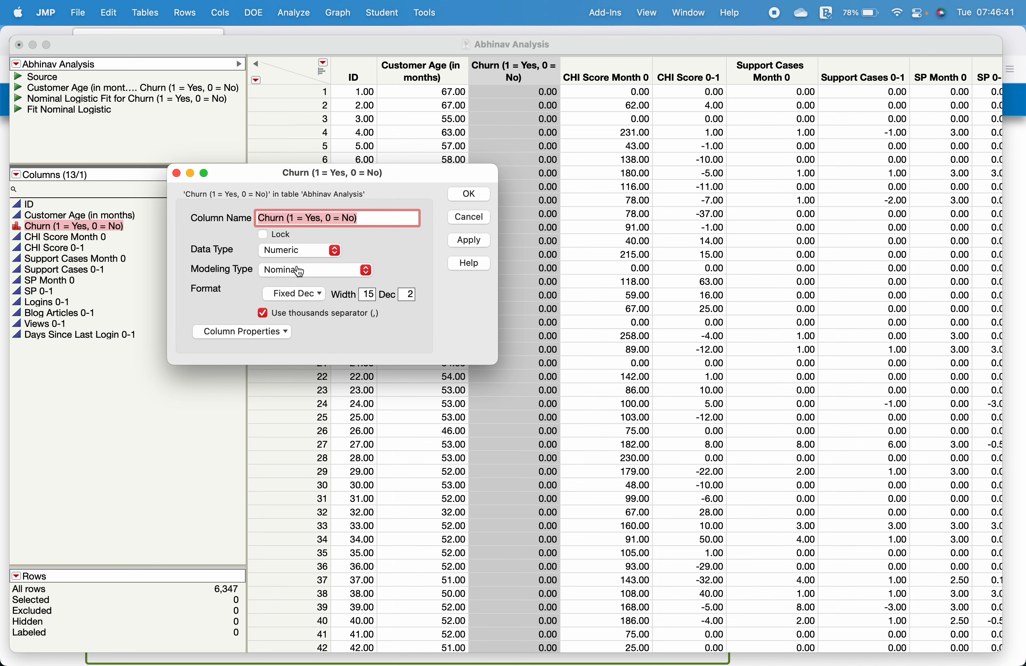
{"action": "left_click", "coordinate": [299, 270]}
{"action": "left_click", "coordinate": [297, 242]}
{"action": "left_click", "coordinate": [469, 195]}
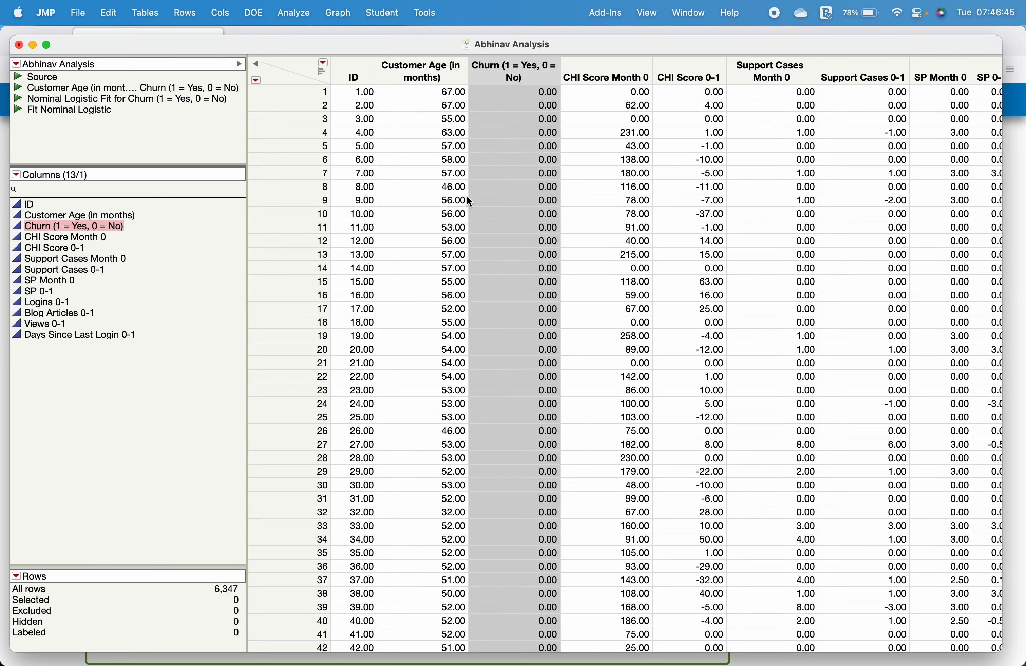
Step: Set the modeling type of the Churn (1 = Yes, 0 = No) column to Nominal
{"action": "right_click", "coordinate": [113, 229]}
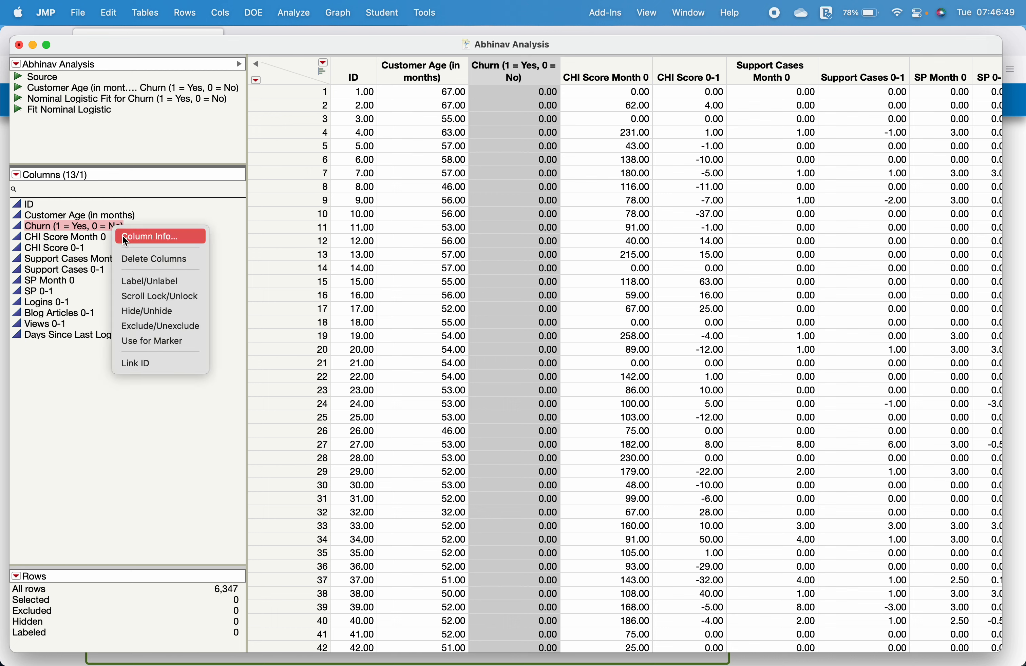
{"action": "left_click", "coordinate": [145, 236]}
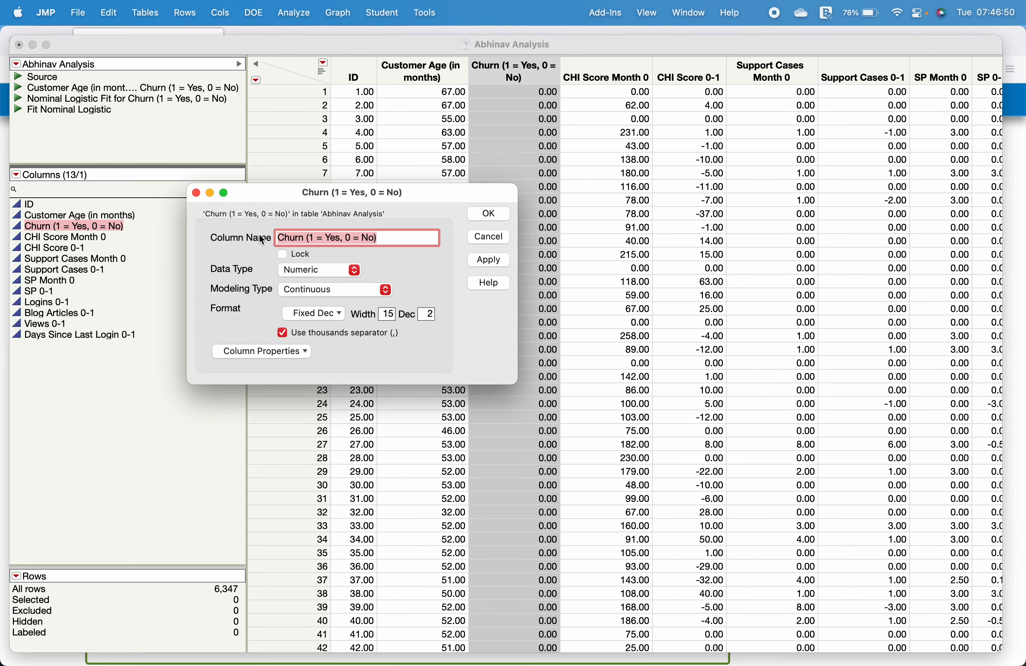
{"action": "left_click", "coordinate": [327, 292]}
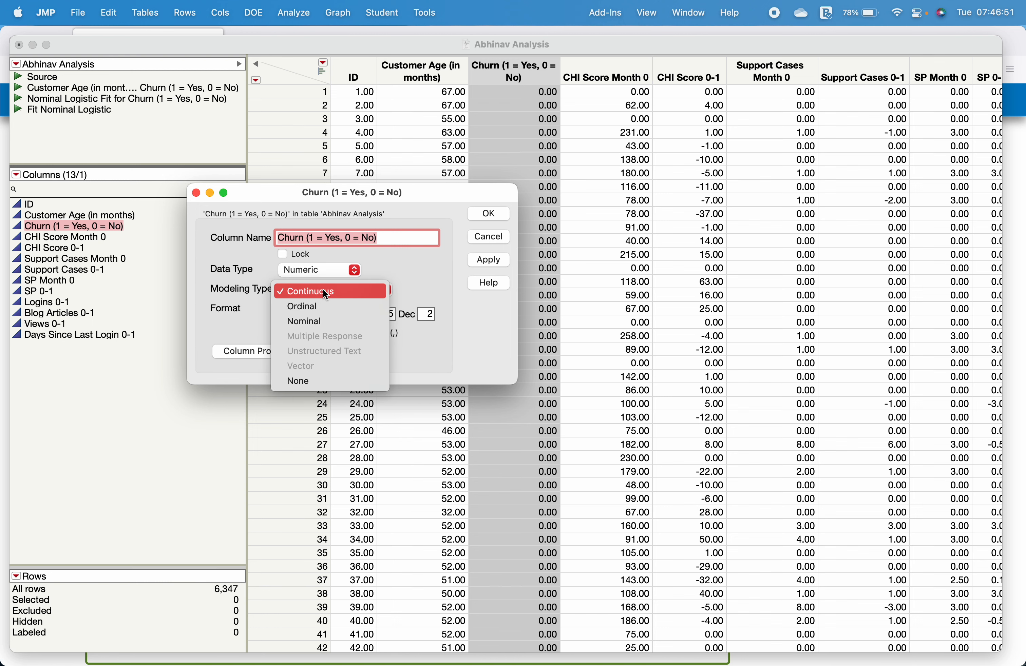
{"action": "left_click", "coordinate": [340, 321]}
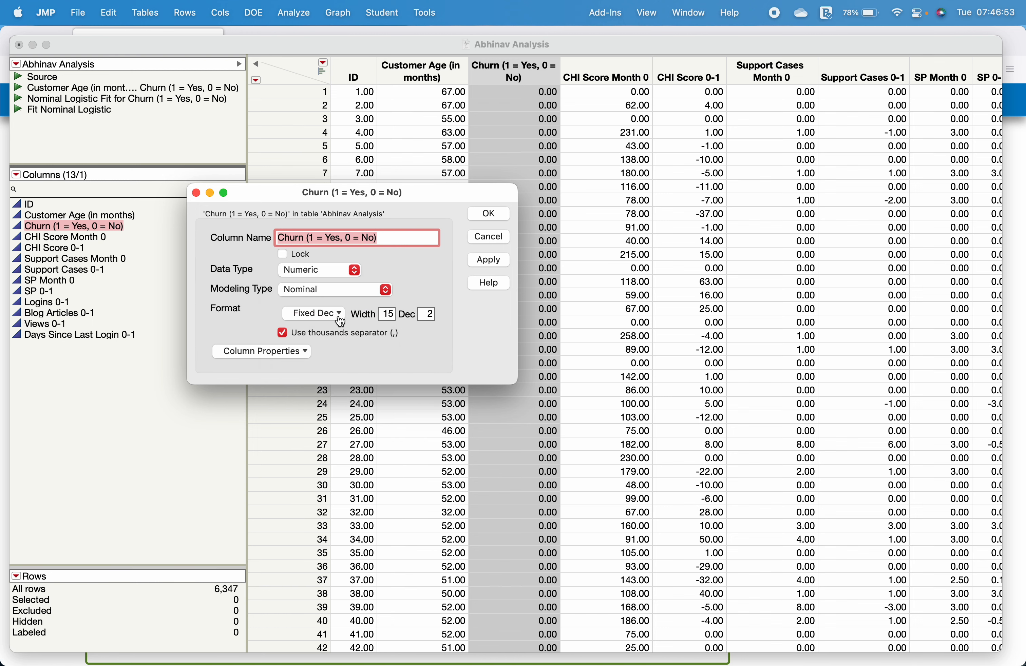
{"action": "left_click", "coordinate": [490, 214]}
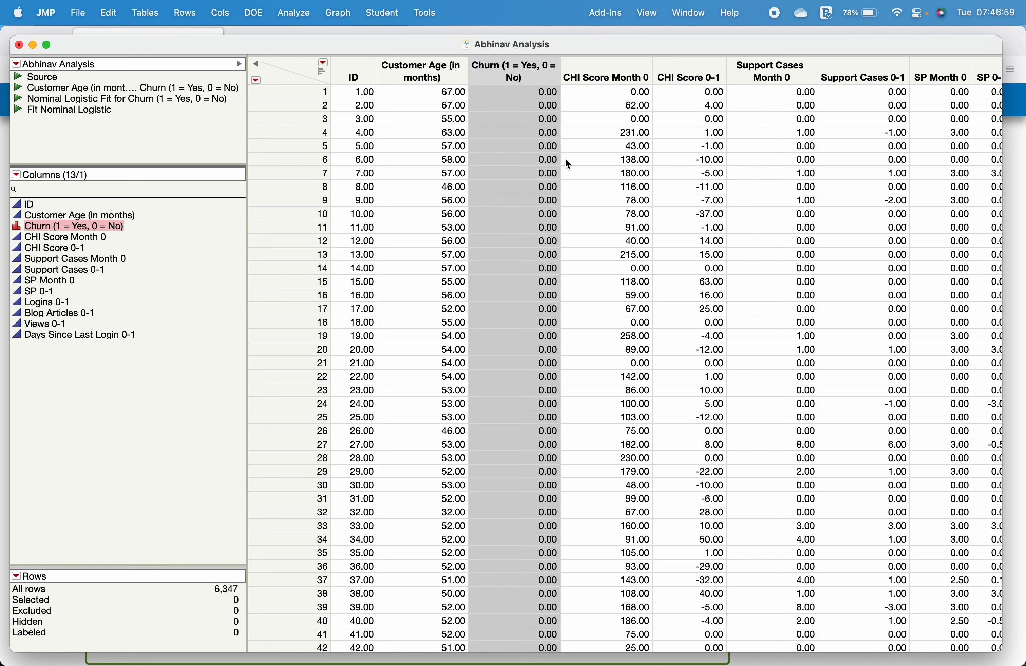
Step: Start a Fit Model analysis and assign Churn (1 = Yes, 0 = No) as the Y response
{"action": "left_click", "coordinate": [294, 18]}
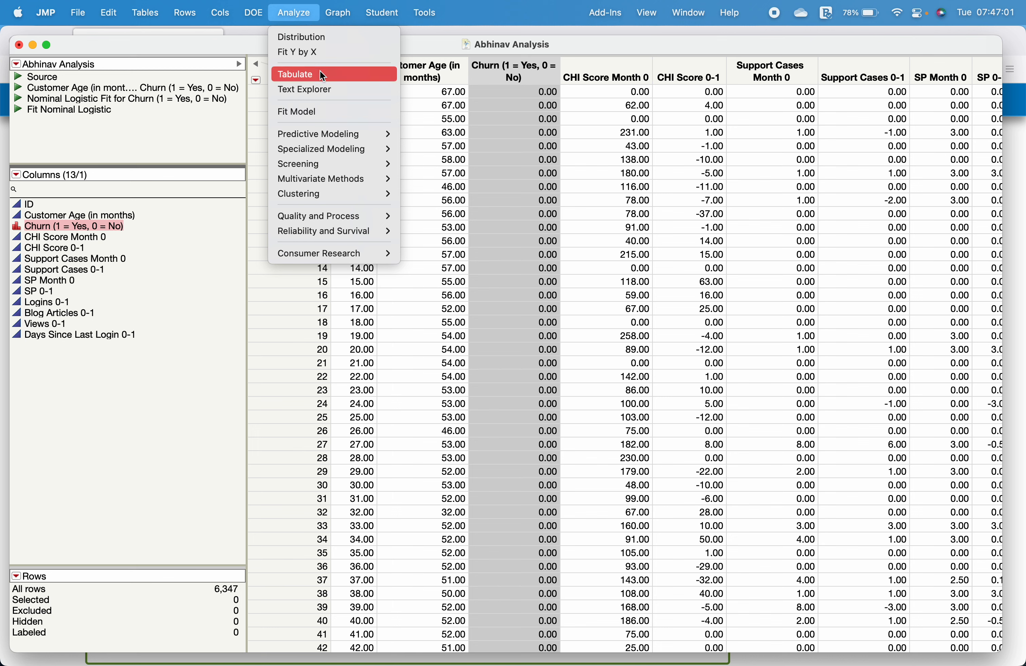
{"action": "left_click", "coordinate": [337, 111]}
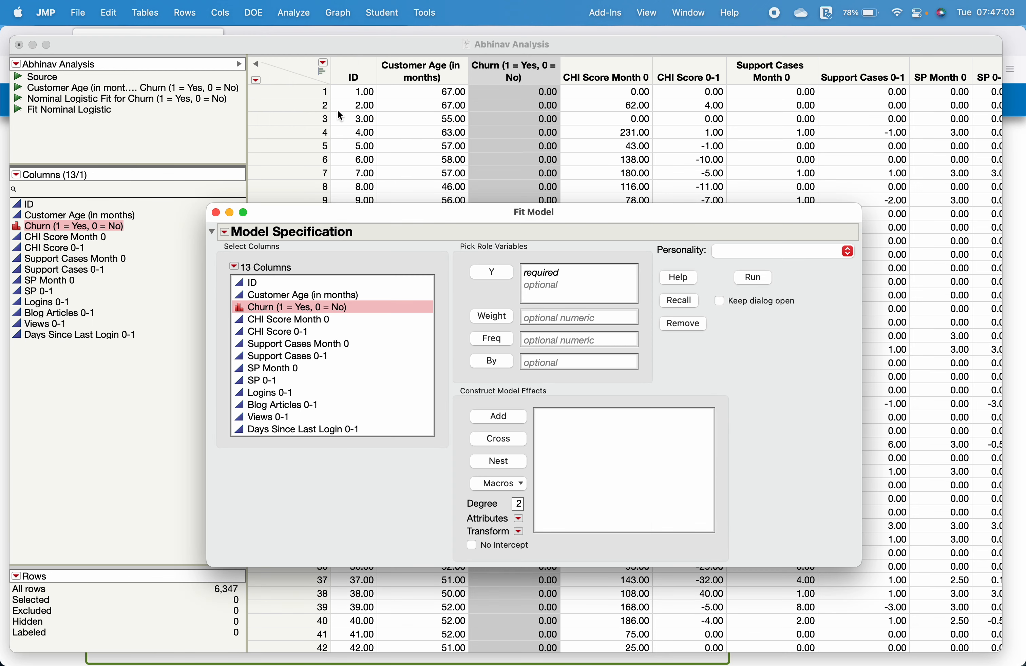
{"action": "left_click", "coordinate": [225, 235]}
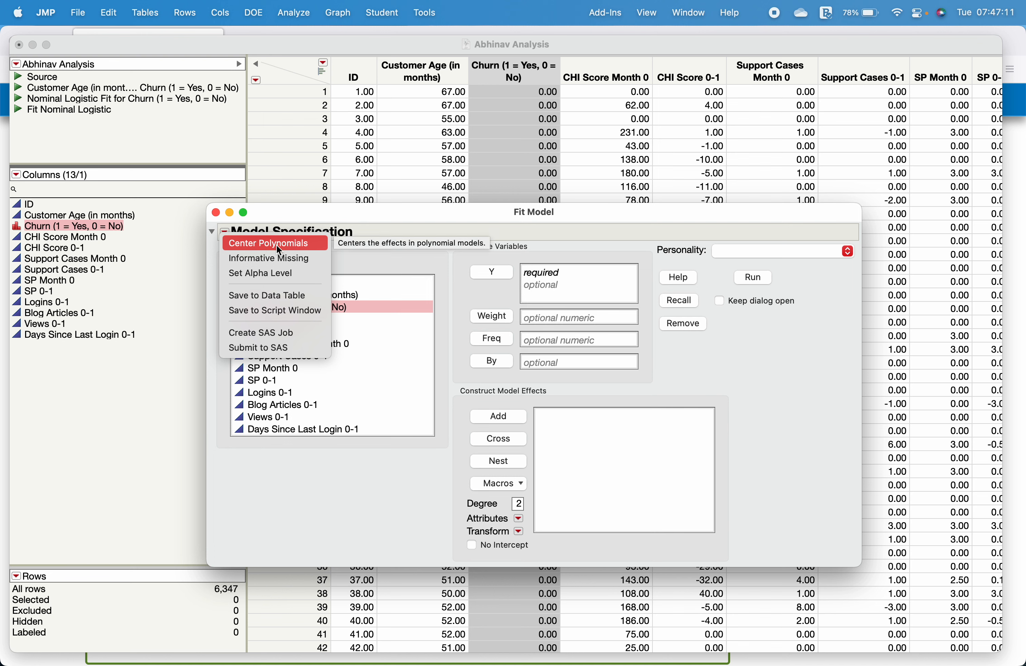
{"action": "left_click", "coordinate": [386, 220]}
{"action": "left_click_drag", "start_coordinate": [322, 313], "coordinate": [510, 273]}
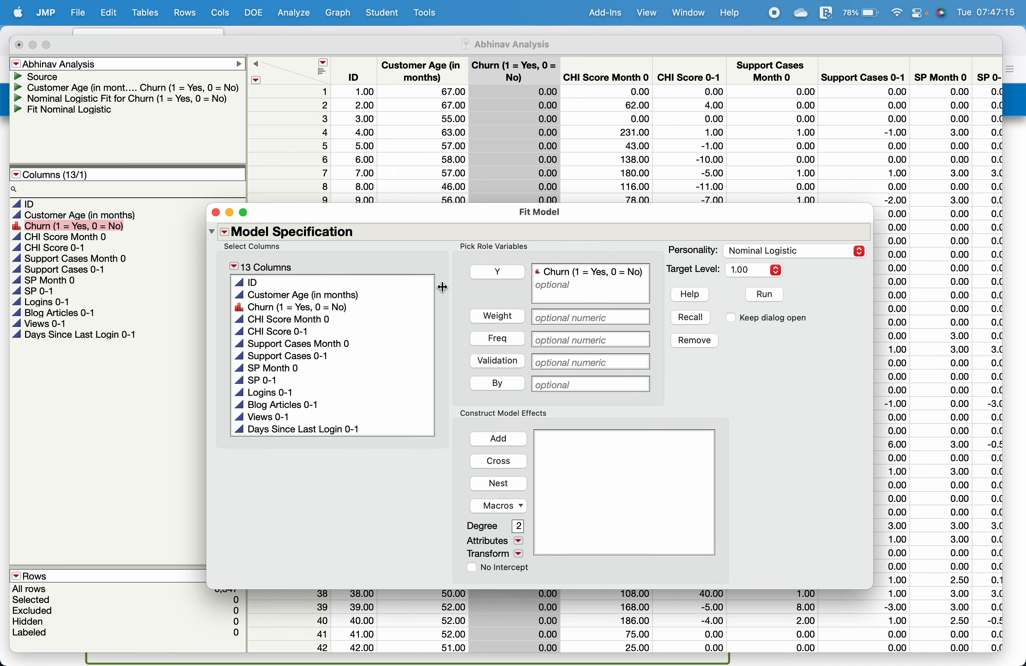
Step: Add all columns from CHI Score Month 0 through Days Since Last Login 0-1 as model effects
{"action": "left_click", "coordinate": [326, 323]}
{"action": "left_click_drag", "start_coordinate": [325, 331], "coordinate": [324, 446]}
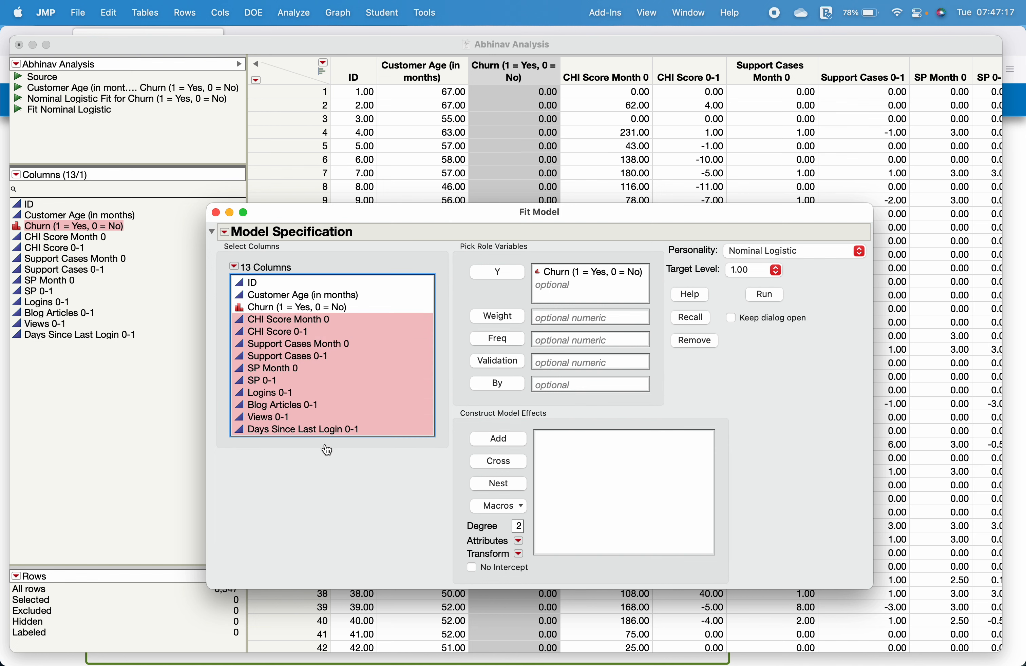
{"action": "left_click", "coordinate": [497, 444]}
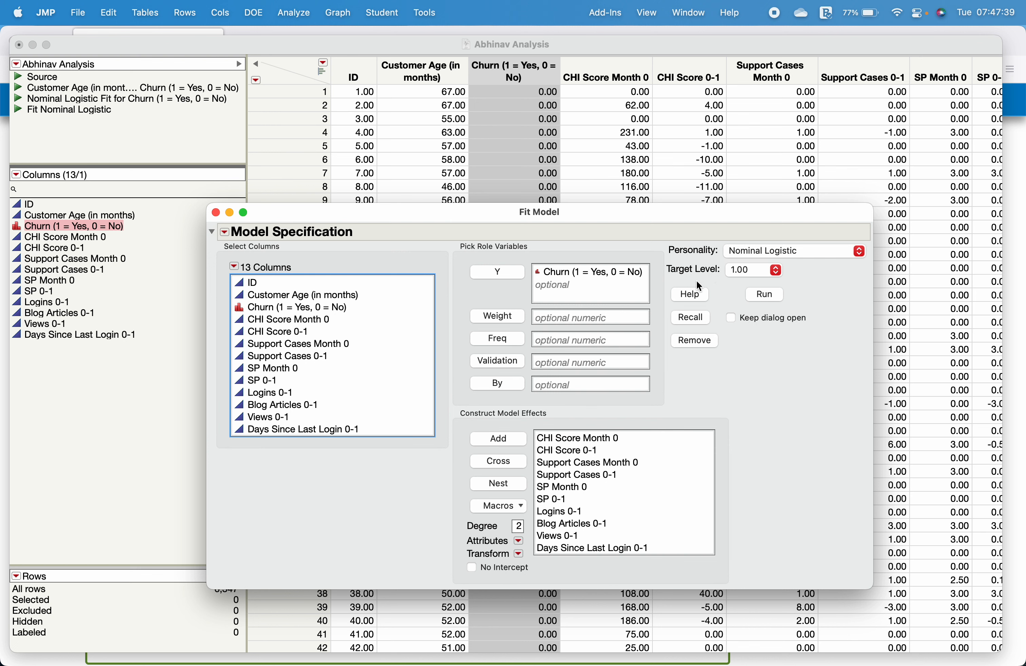
Step: Choose 1.00 as the target level and run the Nominal Logistic model
{"action": "left_click", "coordinate": [736, 270]}
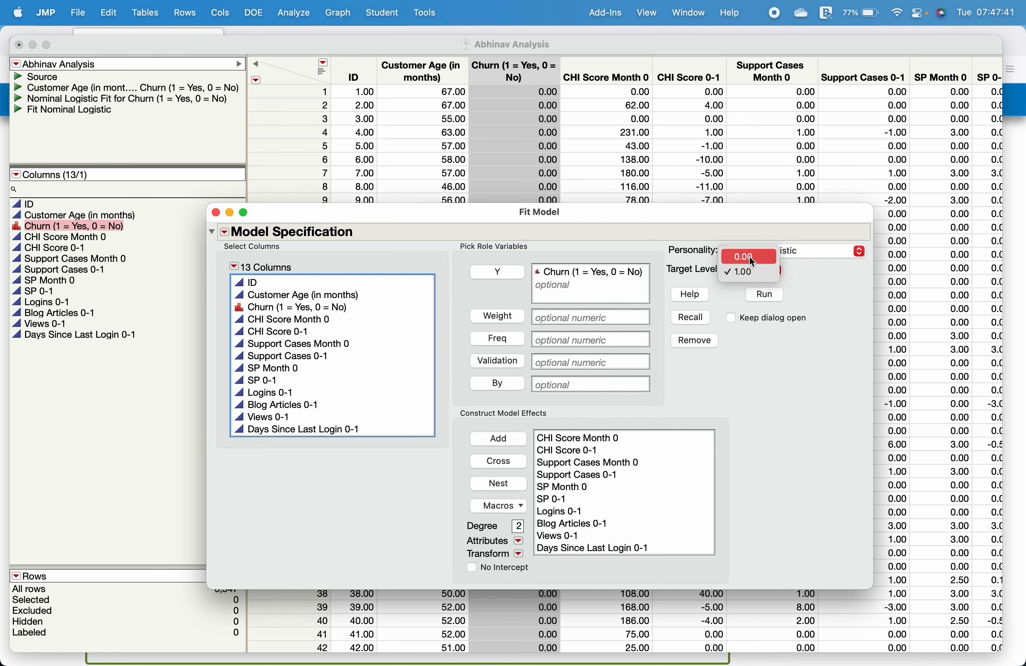
{"action": "left_click", "coordinate": [748, 258]}
{"action": "left_click", "coordinate": [748, 269]}
{"action": "left_click", "coordinate": [749, 281]}
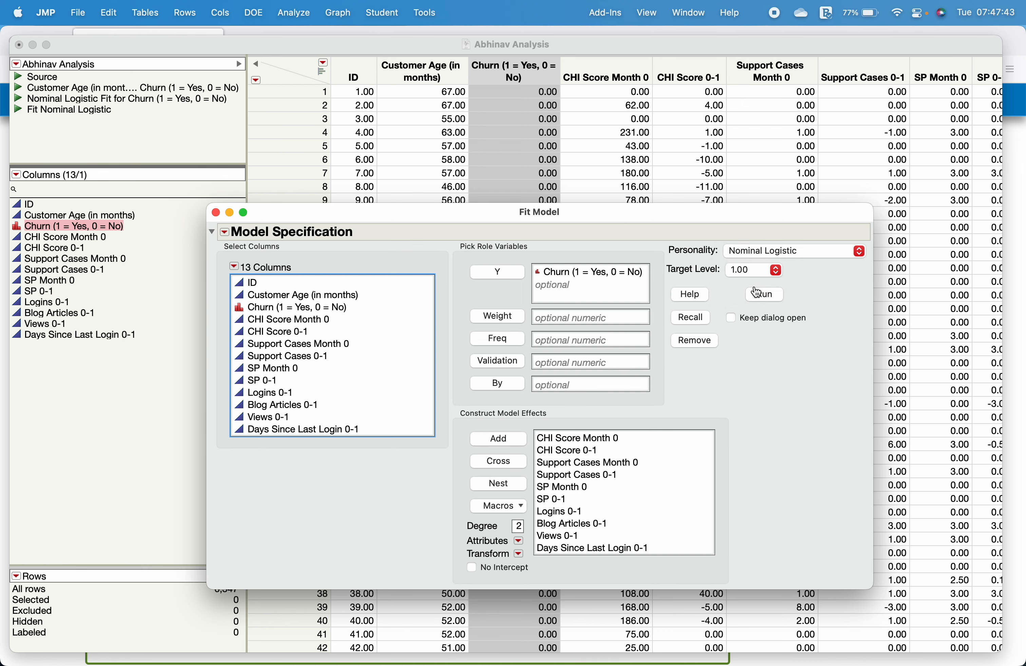
{"action": "left_click", "coordinate": [772, 302]}
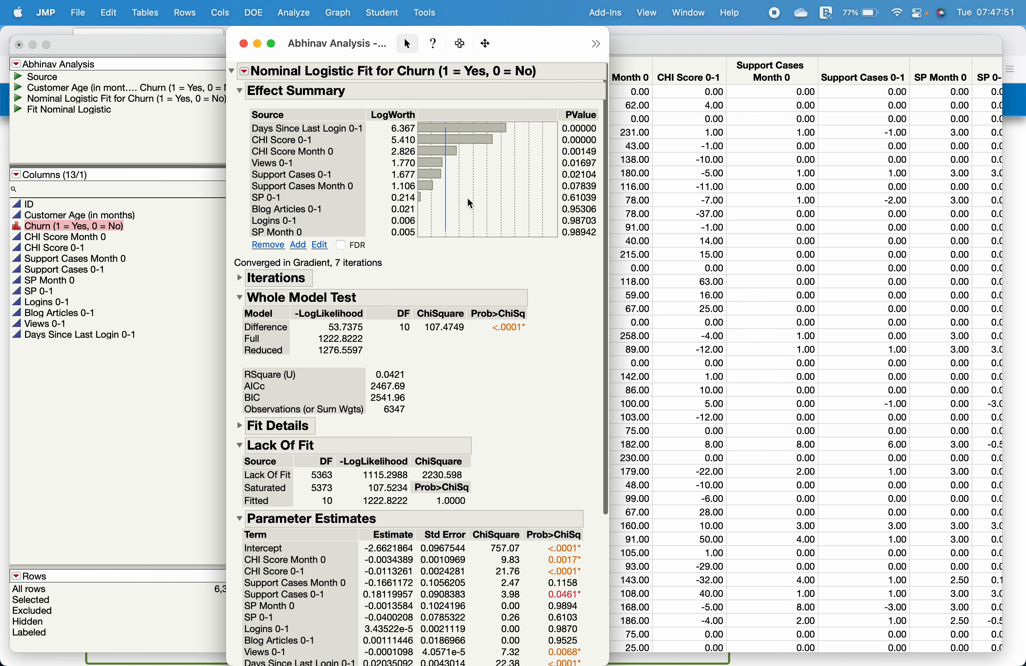
Step: Remove the effects SP Month 0, Logins 0-1, Blog Articles 0-1 and SP 0-1 from the model, one at a time
{"action": "left_click", "coordinate": [291, 233]}
{"action": "left_click", "coordinate": [271, 245]}
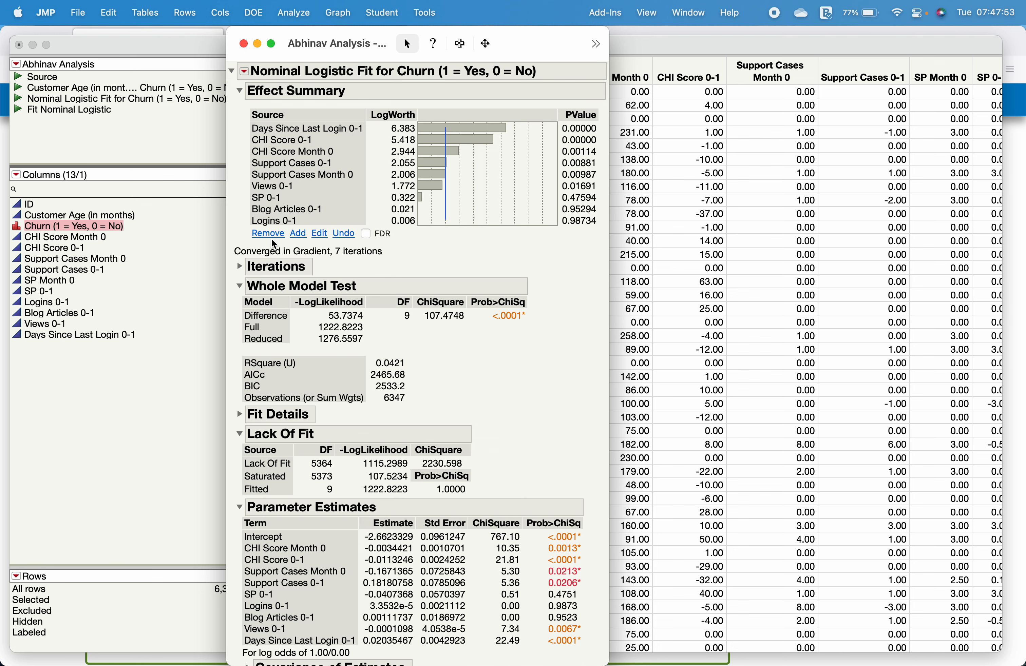
{"action": "left_click", "coordinate": [289, 221]}
{"action": "left_click", "coordinate": [277, 234]}
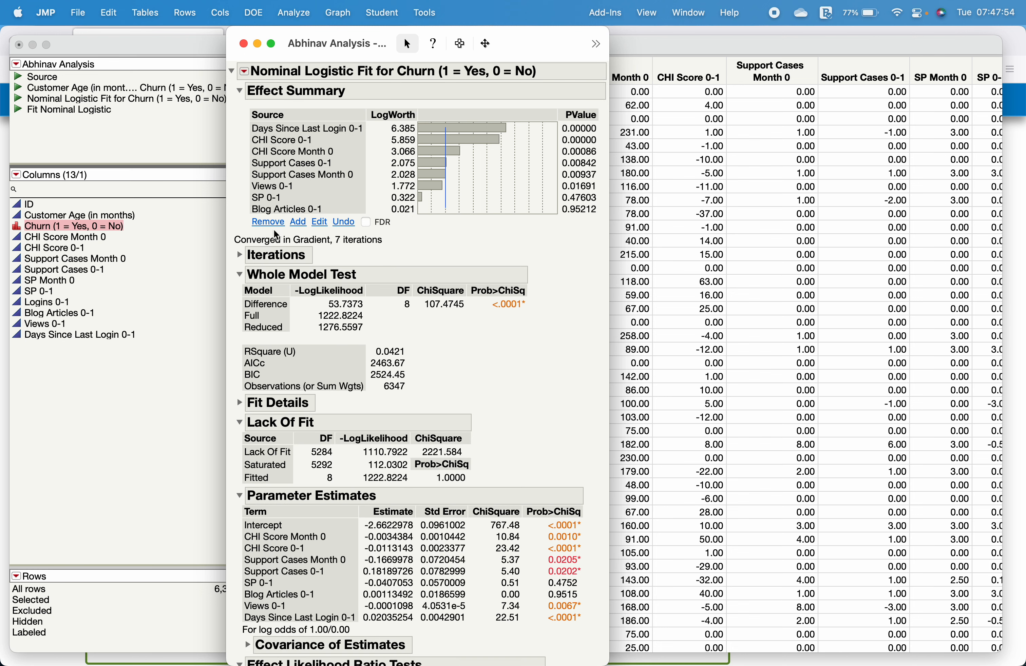
{"action": "left_click", "coordinate": [287, 211]}
{"action": "left_click", "coordinate": [282, 222]}
{"action": "left_click", "coordinate": [284, 199]}
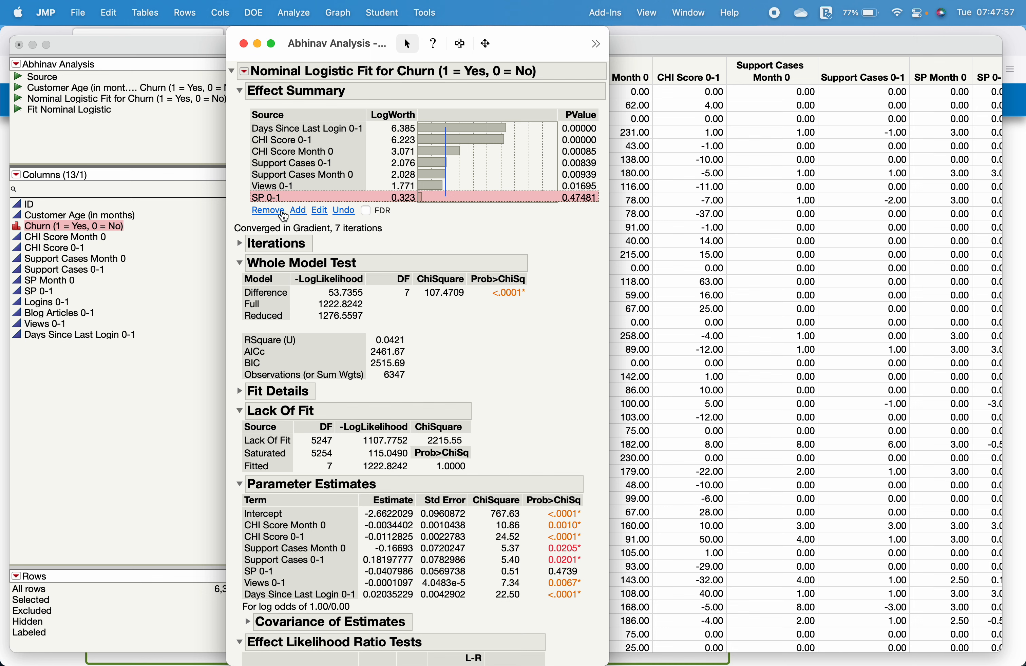
{"action": "left_click", "coordinate": [282, 211]}
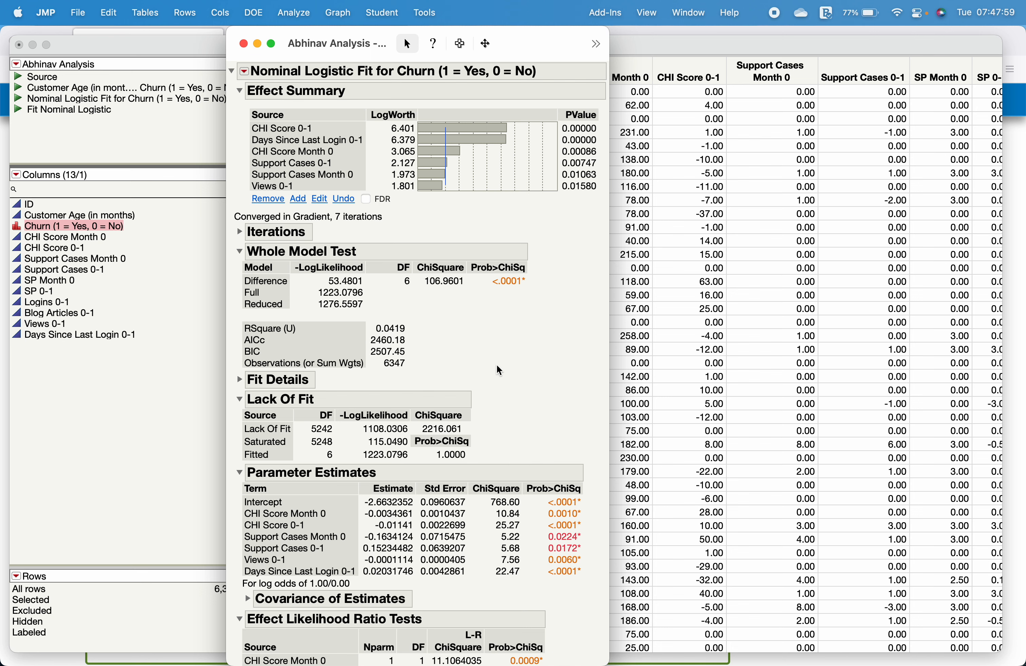
Step: Add the Odds Ratios to the nominal logistic fit report for Churn
{"action": "scroll", "coordinate": [500, 370], "scroll_direction": "down", "scroll_amount": 3}
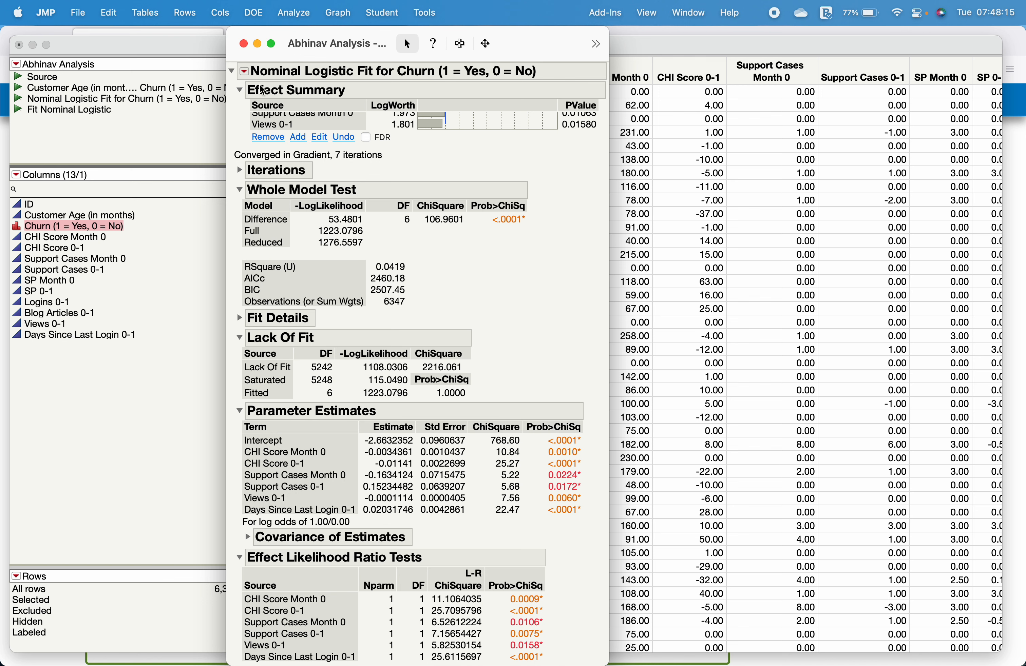
{"action": "left_click", "coordinate": [245, 72]}
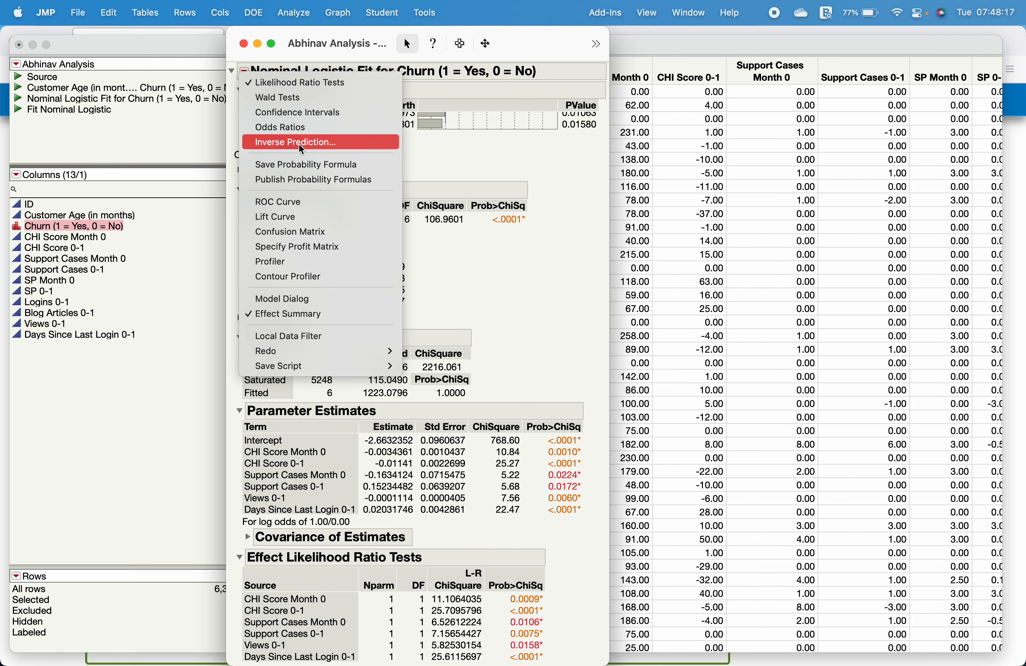
{"action": "left_click", "coordinate": [319, 128]}
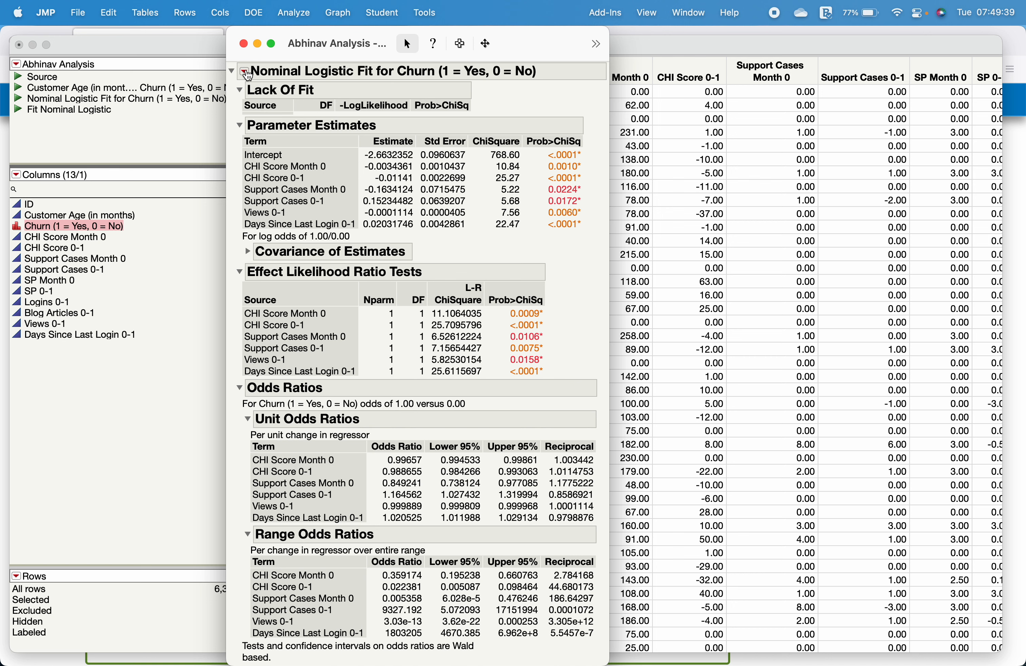
Step: Save the fit's probability formula to the Abhinav Analysis data table and bring the table forward at its new columns
{"action": "left_click", "coordinate": [246, 72]}
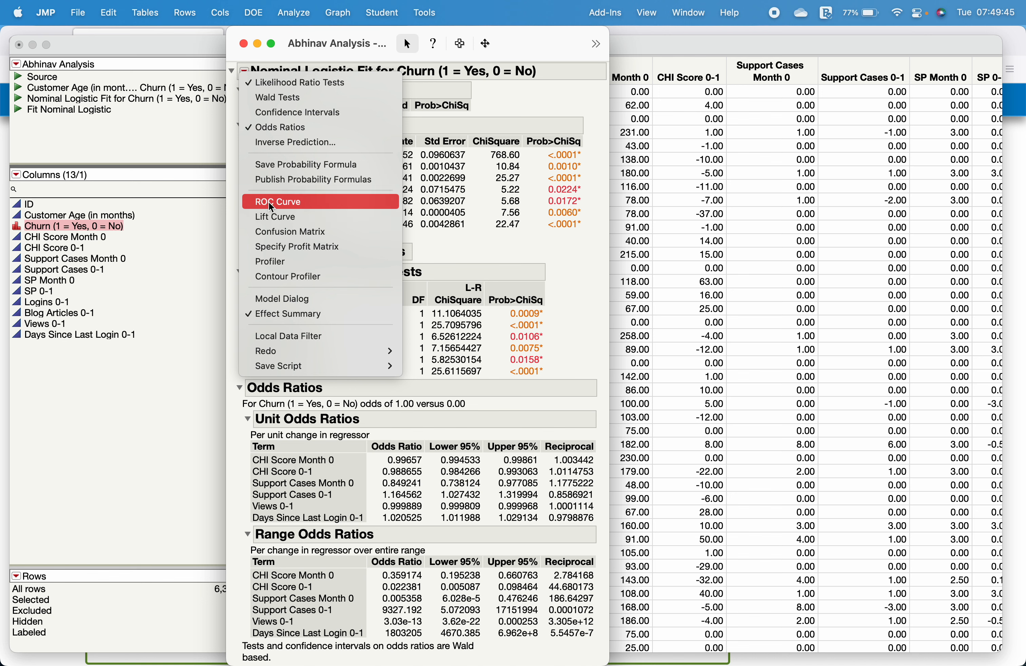
{"action": "left_click", "coordinate": [292, 168]}
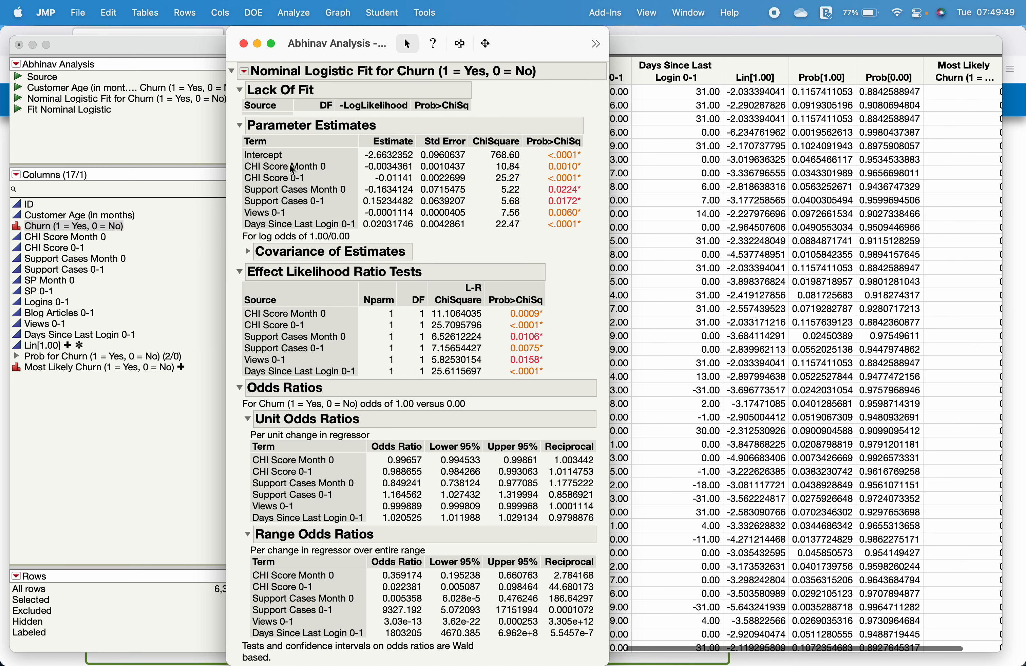
{"action": "left_click", "coordinate": [749, 214]}
{"action": "scroll", "coordinate": [748, 214], "scroll_direction": "right", "scroll_amount": 2}
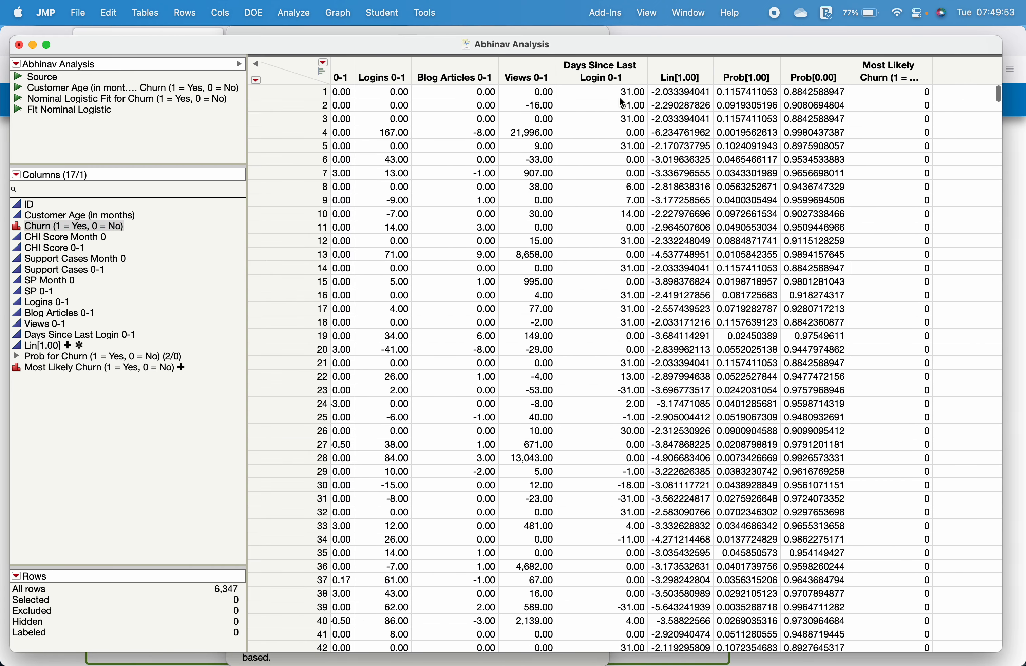
Step: Examine the Prob[1.00], Prob[0.00] and Most Likely Churn values for the first row and further down the data table
{"action": "scroll", "coordinate": [771, 99], "scroll_direction": "left", "scroll_amount": 10}
{"action": "scroll", "coordinate": [622, 103], "scroll_direction": "right", "scroll_amount": 10}
{"action": "scroll", "coordinate": [803, 145], "scroll_direction": "down", "scroll_amount": 1}
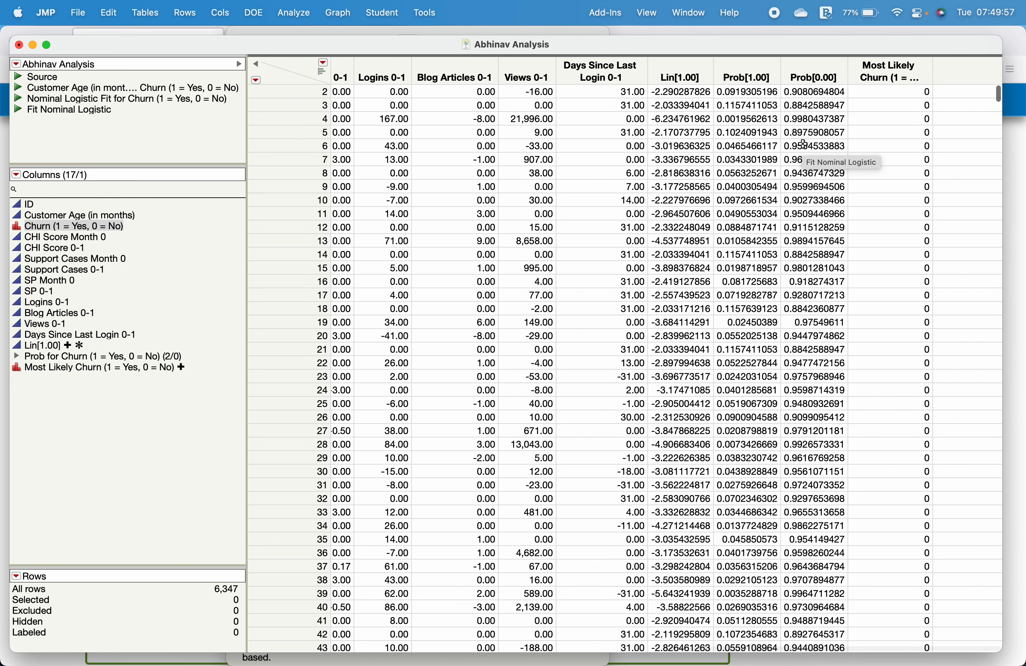
{"action": "scroll", "coordinate": [803, 144], "scroll_direction": "up", "scroll_amount": 1}
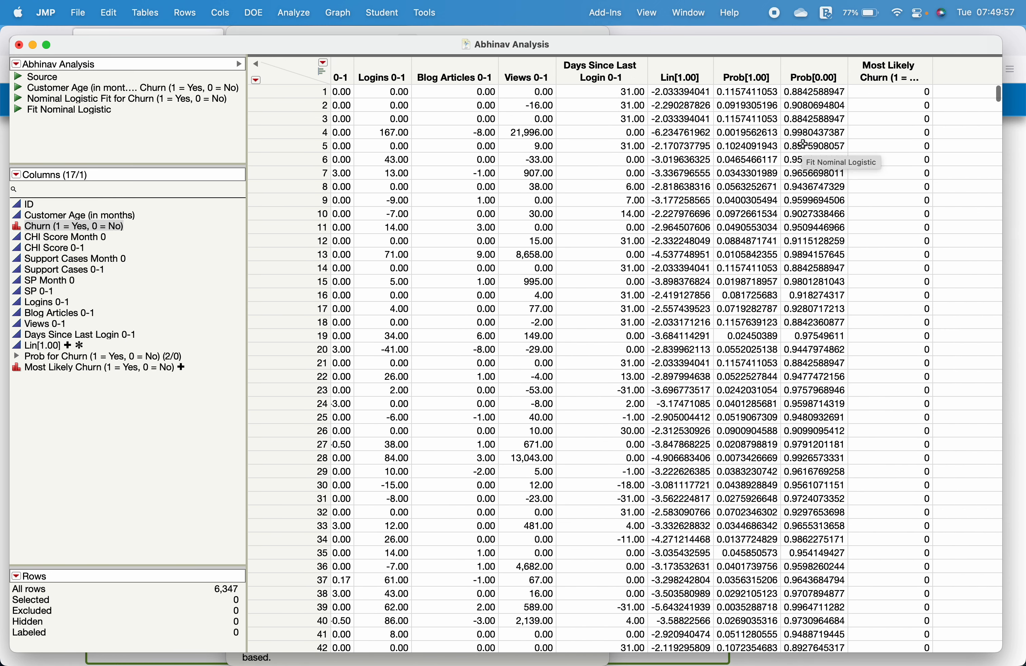
{"action": "left_click", "coordinate": [738, 71]}
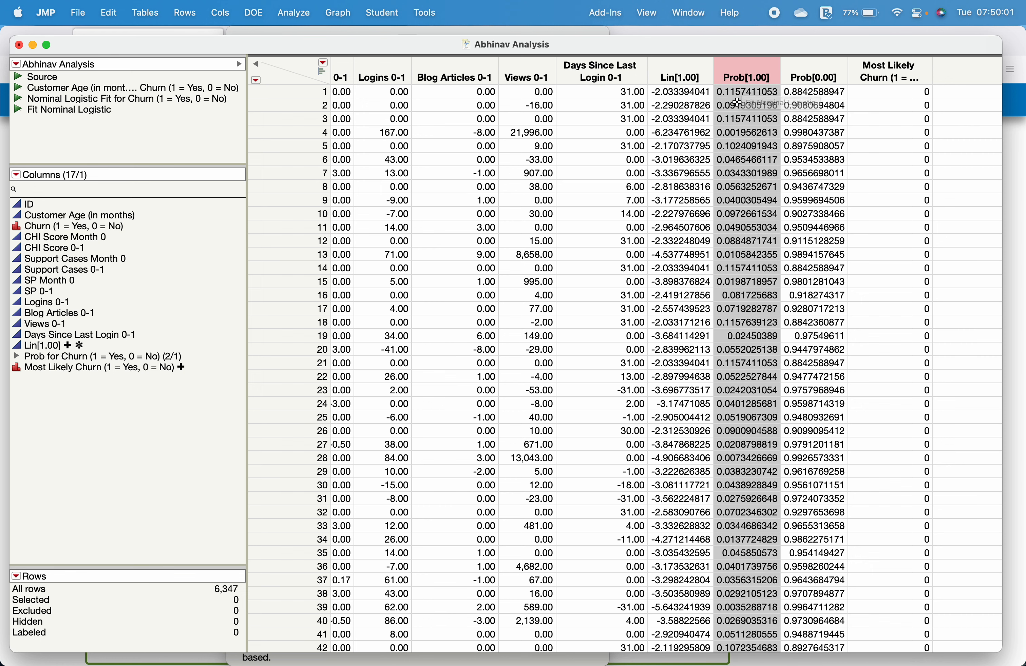
{"action": "left_click", "coordinate": [743, 92]}
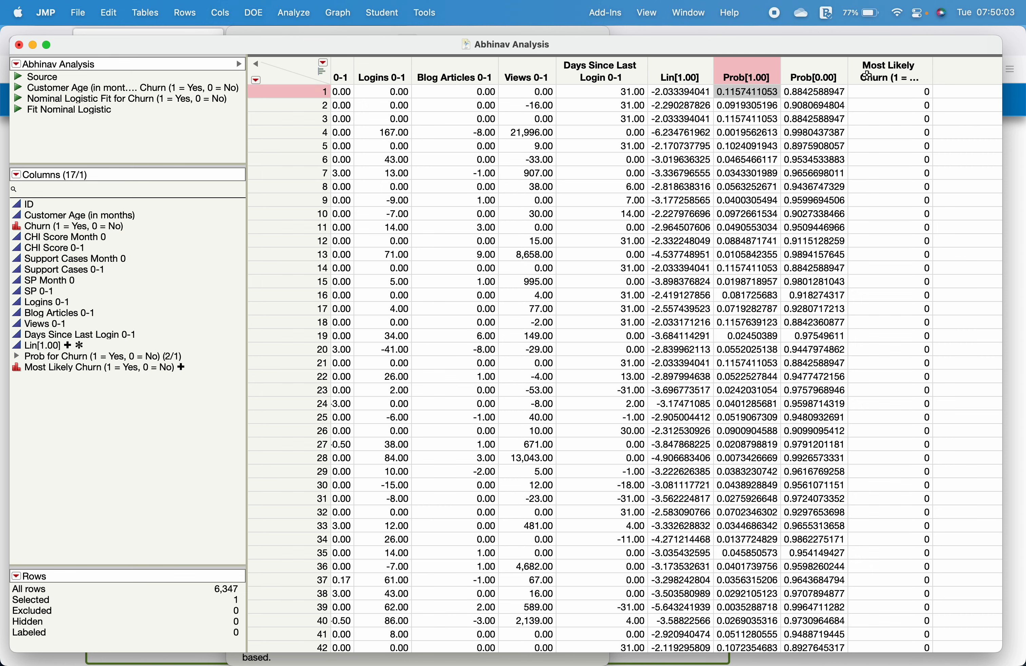
{"action": "left_click", "coordinate": [833, 95]}
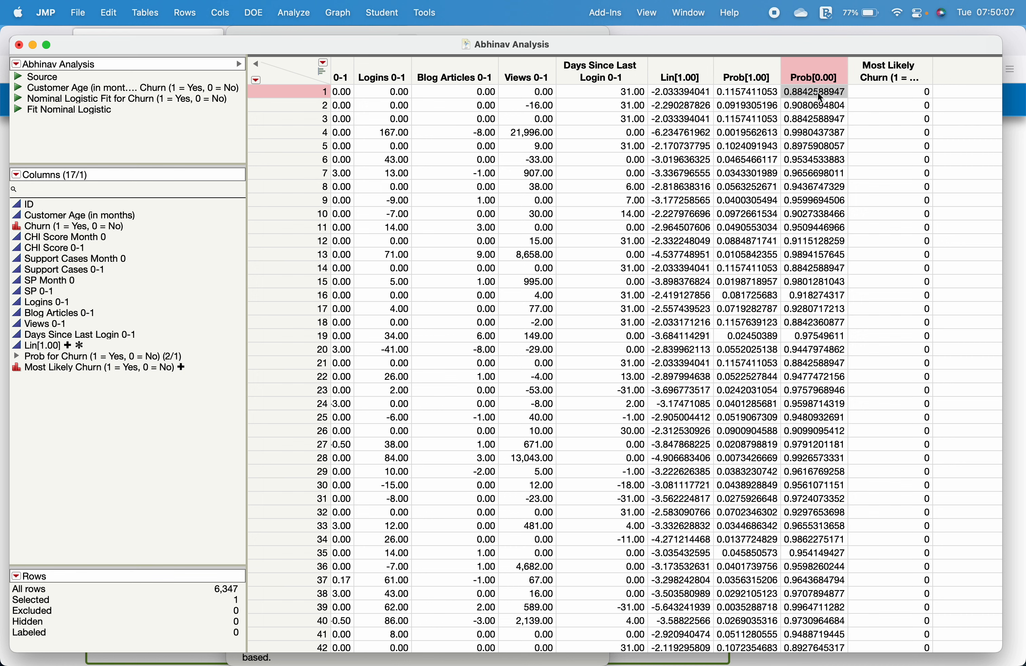
{"action": "left_click", "coordinate": [874, 91]}
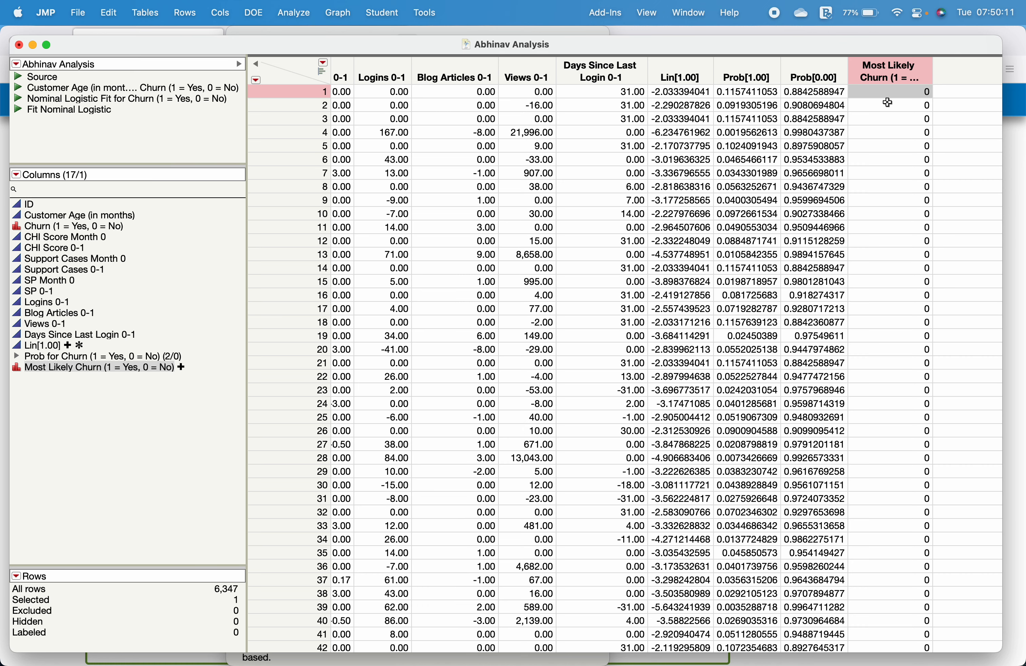
{"action": "scroll", "coordinate": [890, 208], "scroll_direction": "down", "scroll_amount": 20}
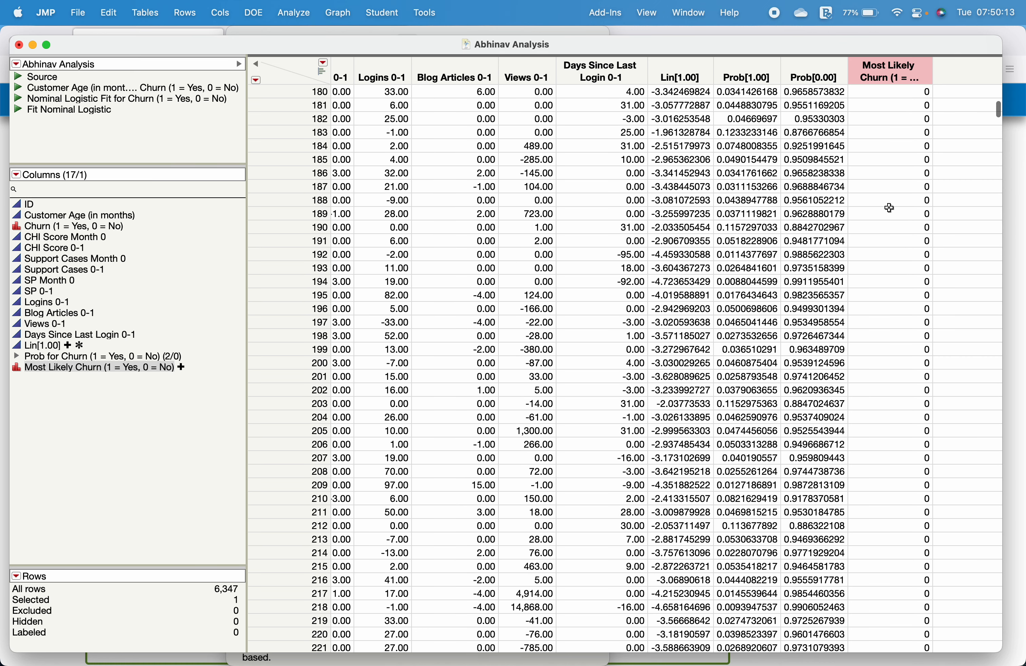
{"action": "scroll", "coordinate": [890, 207], "scroll_direction": "up", "scroll_amount": 20}
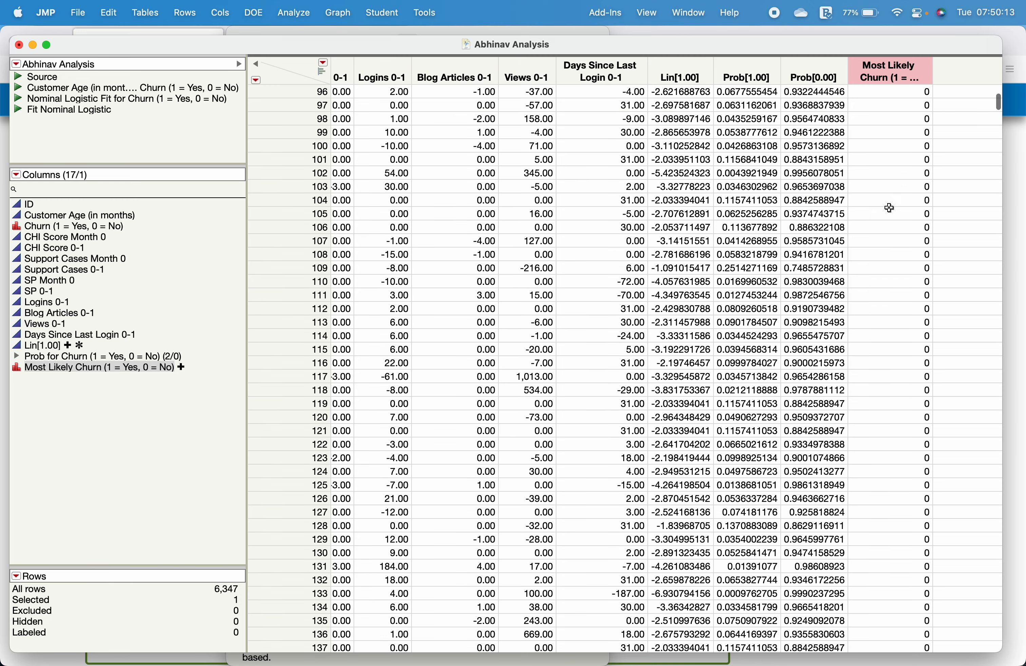
Step: Compare the first row's Prob[1.00] value with its Most Likely Churn classification in the data table
{"action": "left_click", "coordinate": [760, 98]}
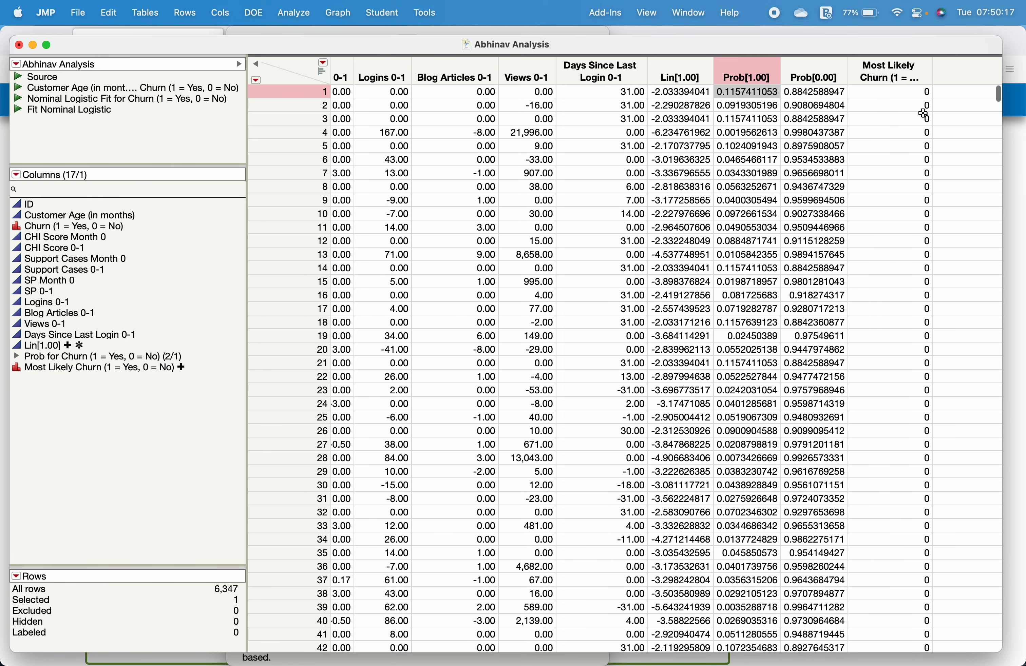
{"action": "left_click", "coordinate": [924, 95]}
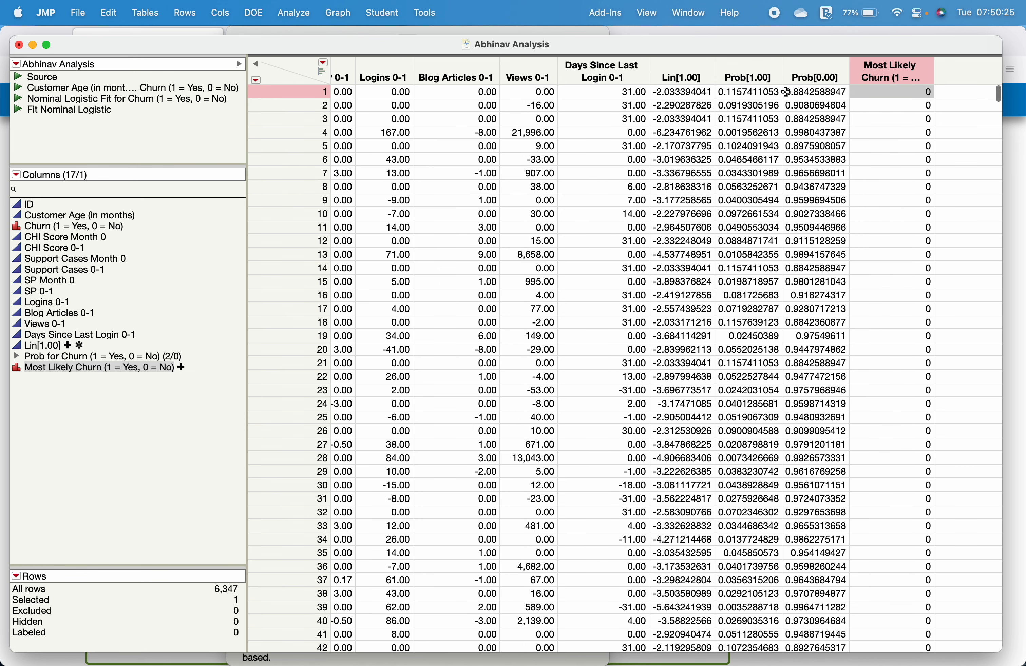
{"action": "left_click", "coordinate": [751, 78]}
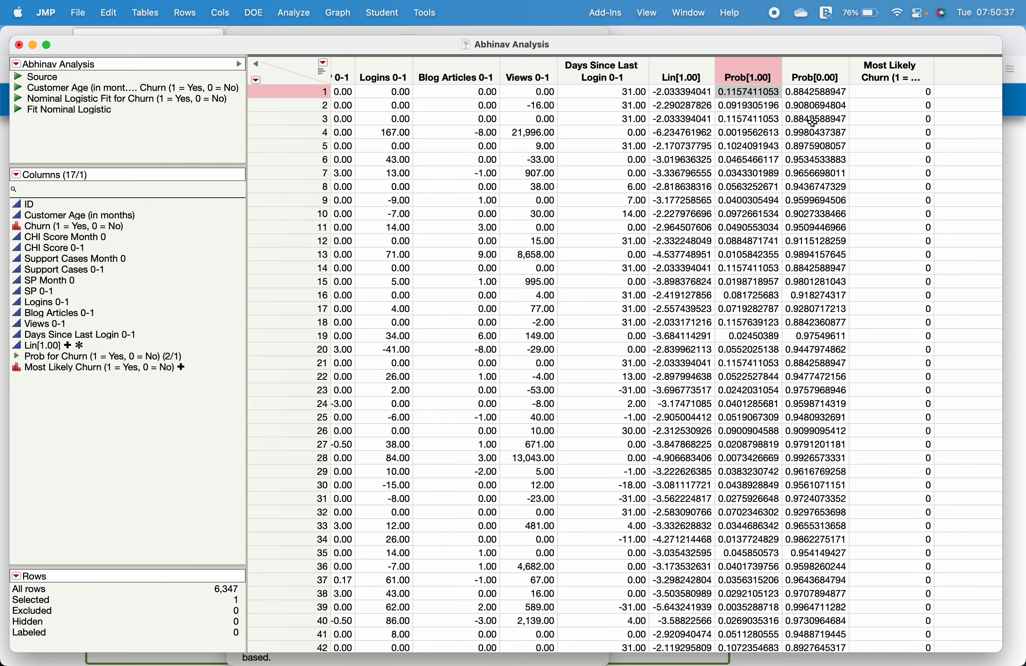
Step: Bring the nominal logistic fit report for Churn to the front and add the Confusion Matrix to it
{"action": "key", "text": "ctrl+Up"}
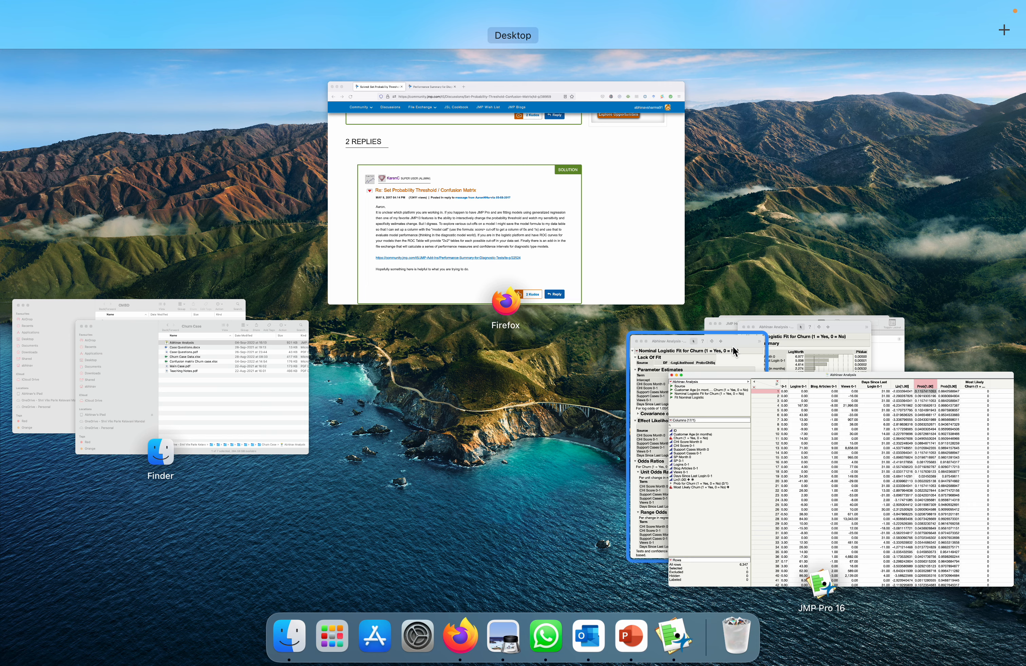
{"action": "left_click", "coordinate": [712, 352]}
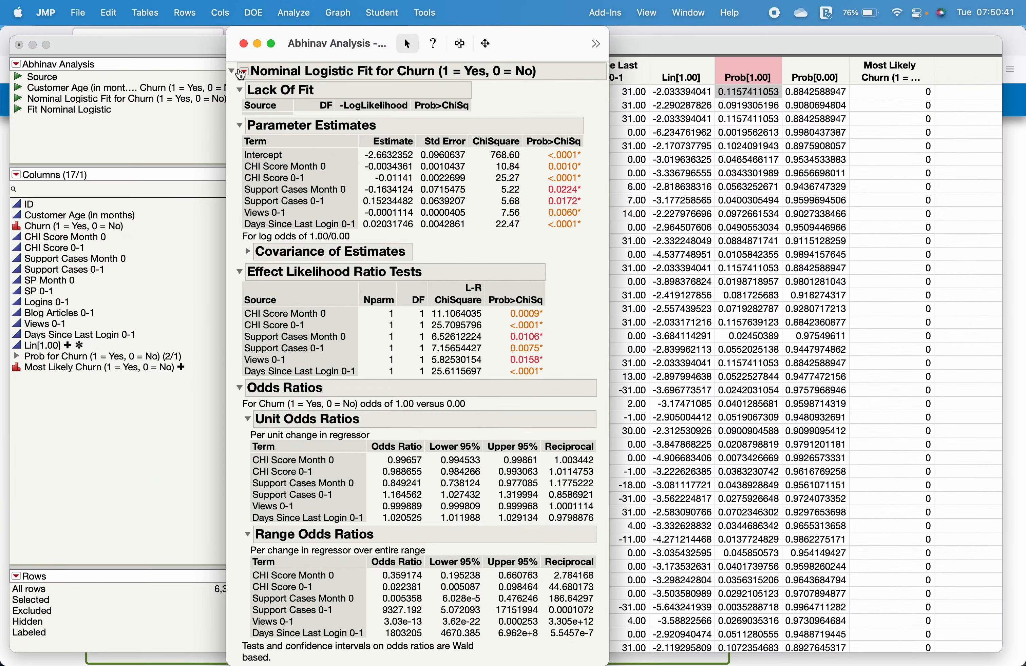
{"action": "left_click", "coordinate": [246, 72]}
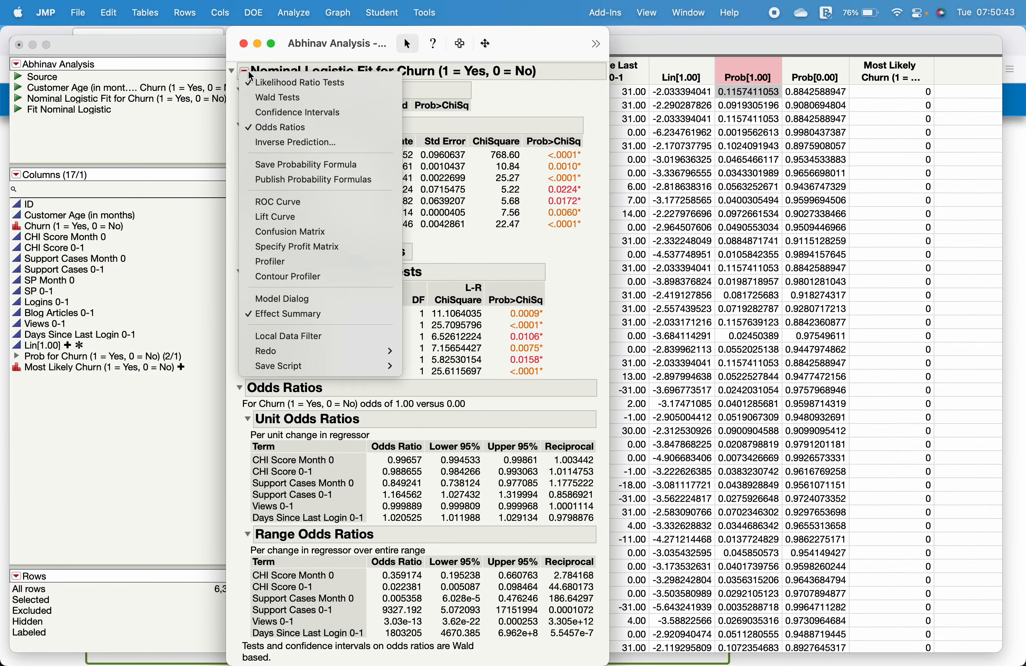
{"action": "left_click", "coordinate": [307, 234]}
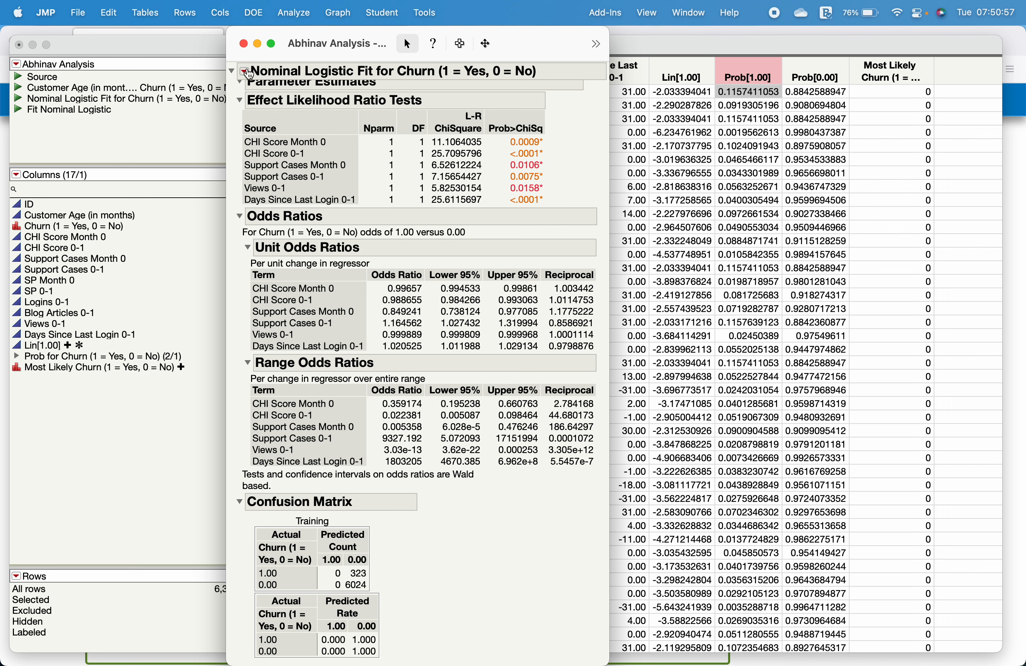
Step: Add the ROC Curve to the Churn fit report and expand its ROC Table to review the curve, AUC and cutoff rows
{"action": "left_click", "coordinate": [247, 72]}
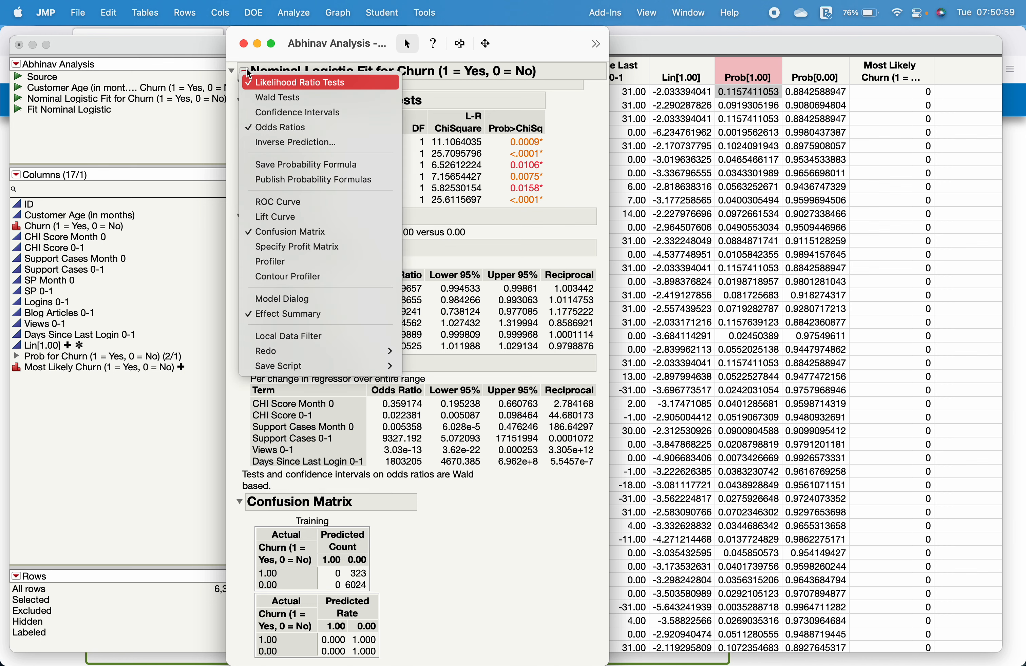
{"action": "left_click", "coordinate": [302, 203]}
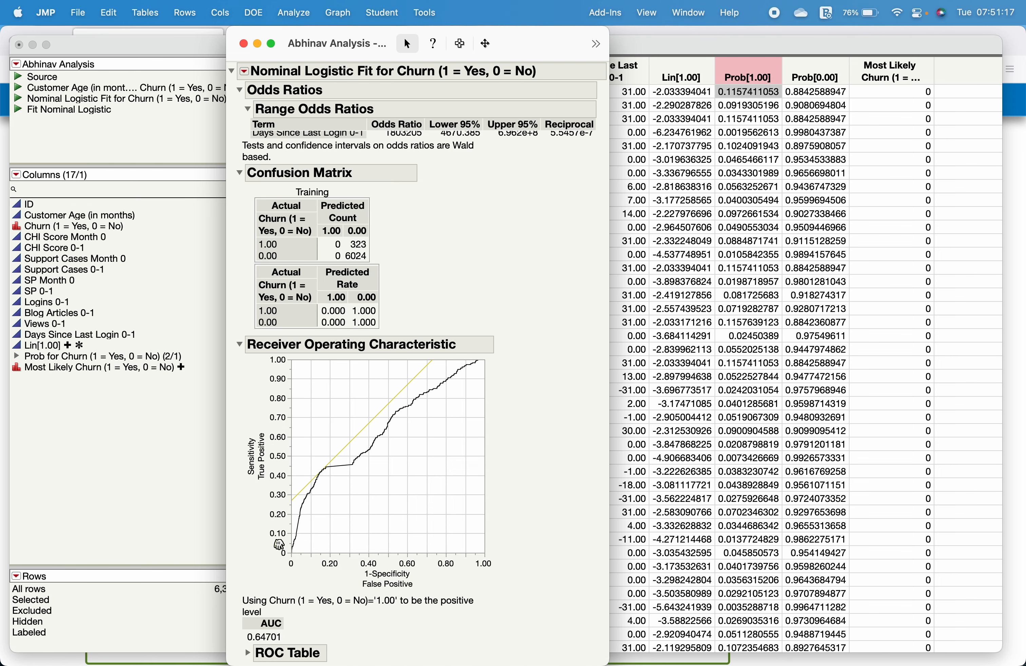
{"action": "left_click", "coordinate": [248, 653]}
{"action": "scroll", "coordinate": [303, 606], "scroll_direction": "down", "scroll_amount": 10}
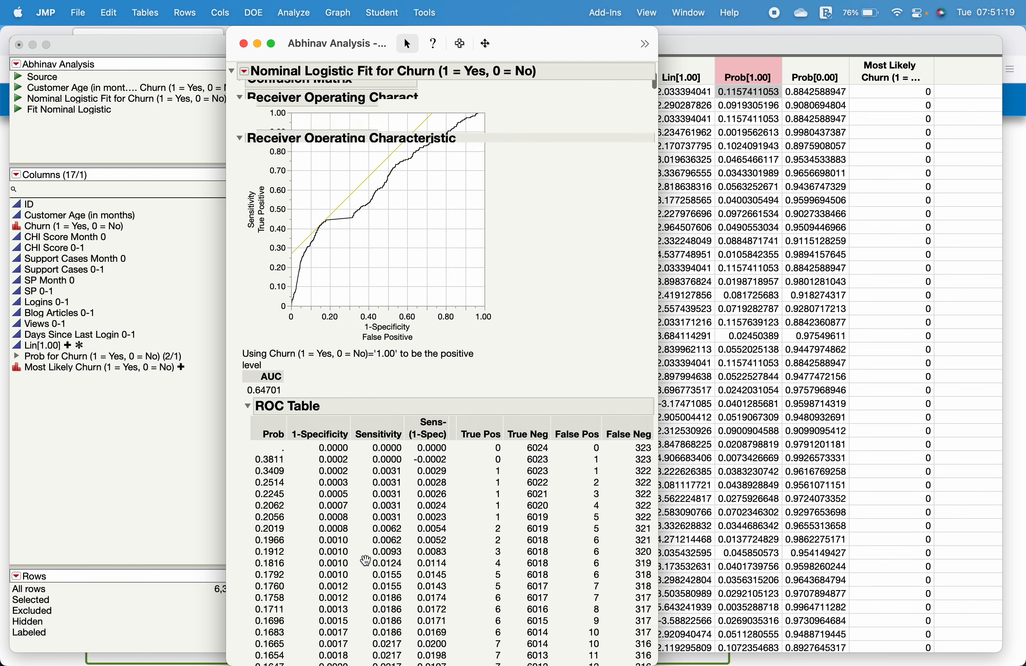
{"action": "scroll", "coordinate": [345, 571], "scroll_direction": "up", "scroll_amount": 5}
{"action": "scroll", "coordinate": [365, 561], "scroll_direction": "down", "scroll_amount": 3}
{"action": "scroll", "coordinate": [365, 560], "scroll_direction": "down", "scroll_amount": 1}
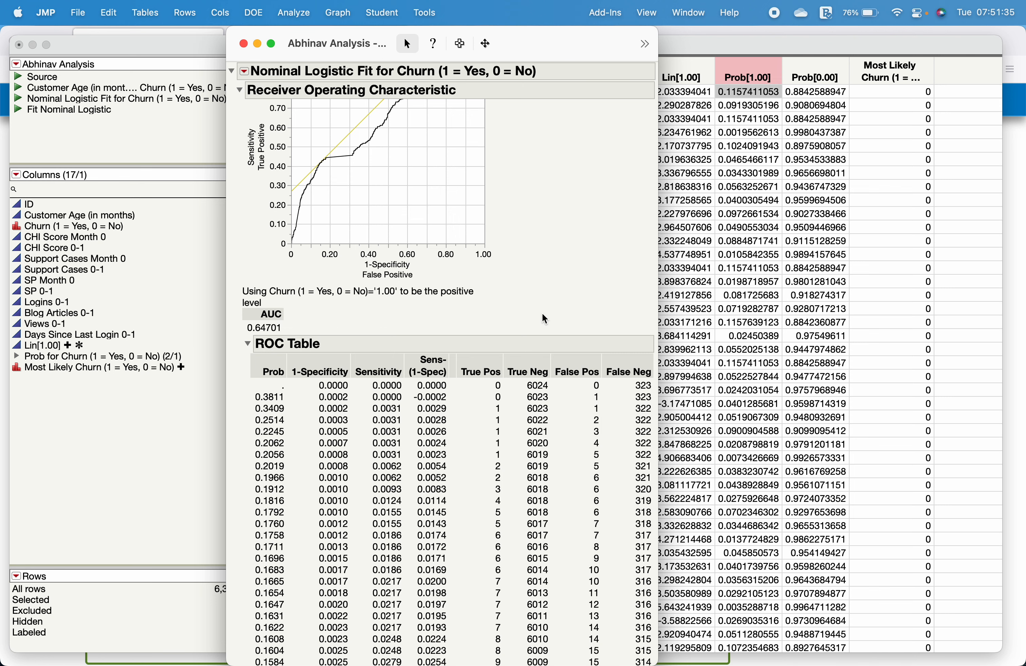
{"action": "scroll", "coordinate": [545, 319], "scroll_direction": "up", "scroll_amount": 5}
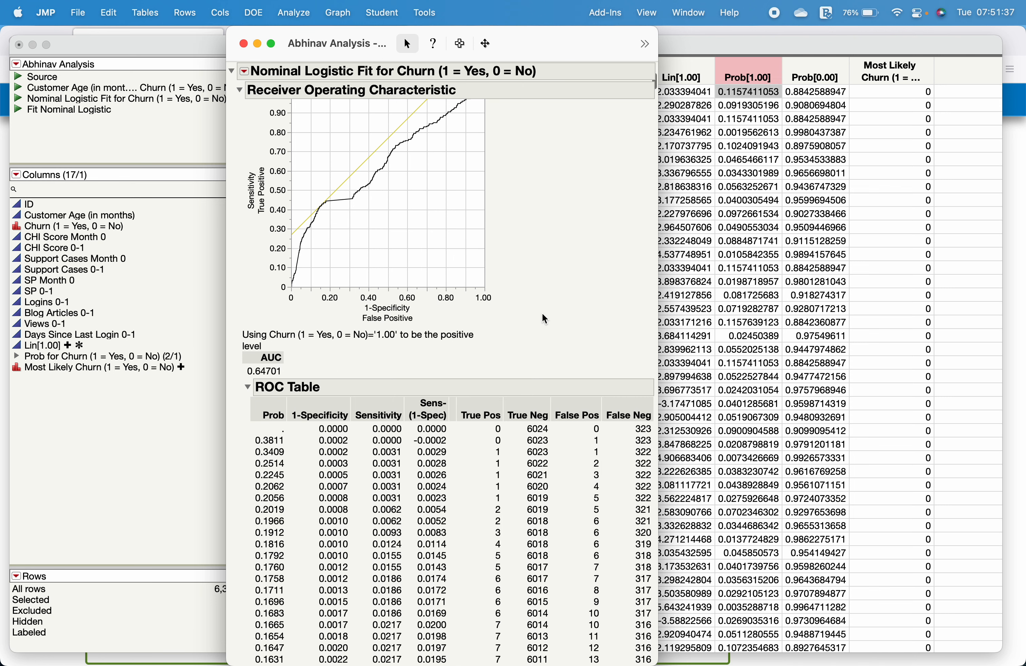
{"action": "scroll", "coordinate": [545, 320], "scroll_direction": "up", "scroll_amount": 3}
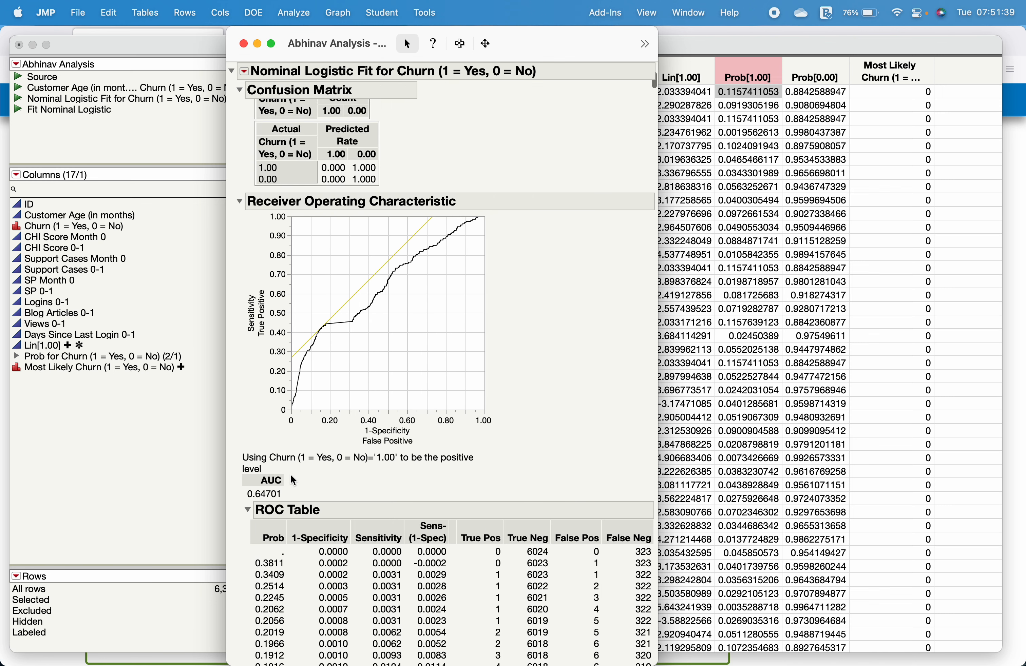